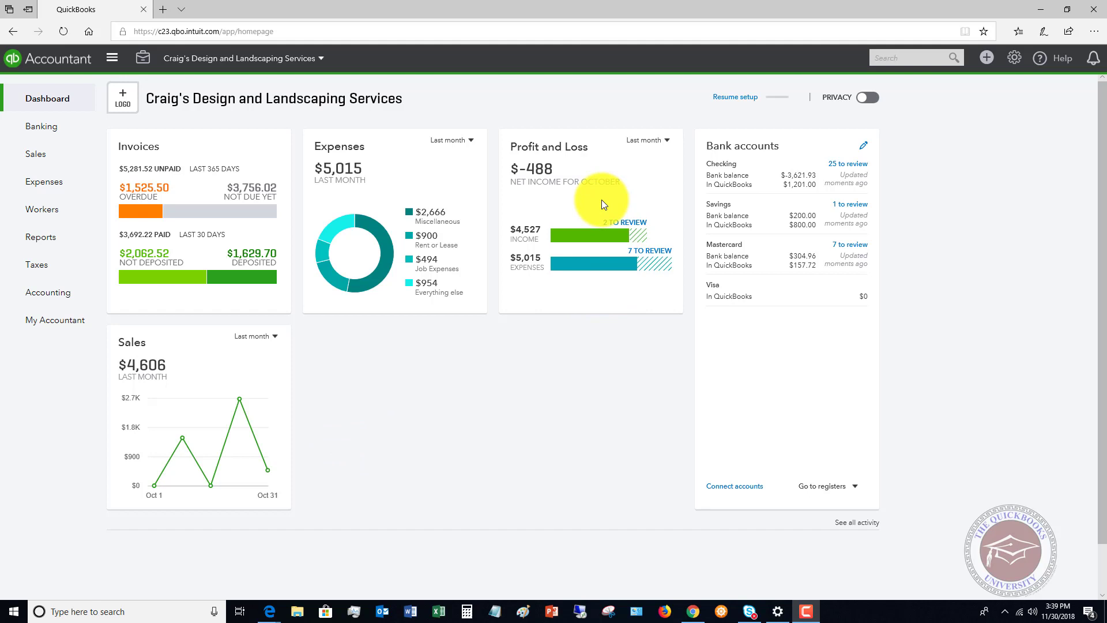
{"action": "left_click", "coordinate": [39, 126]}
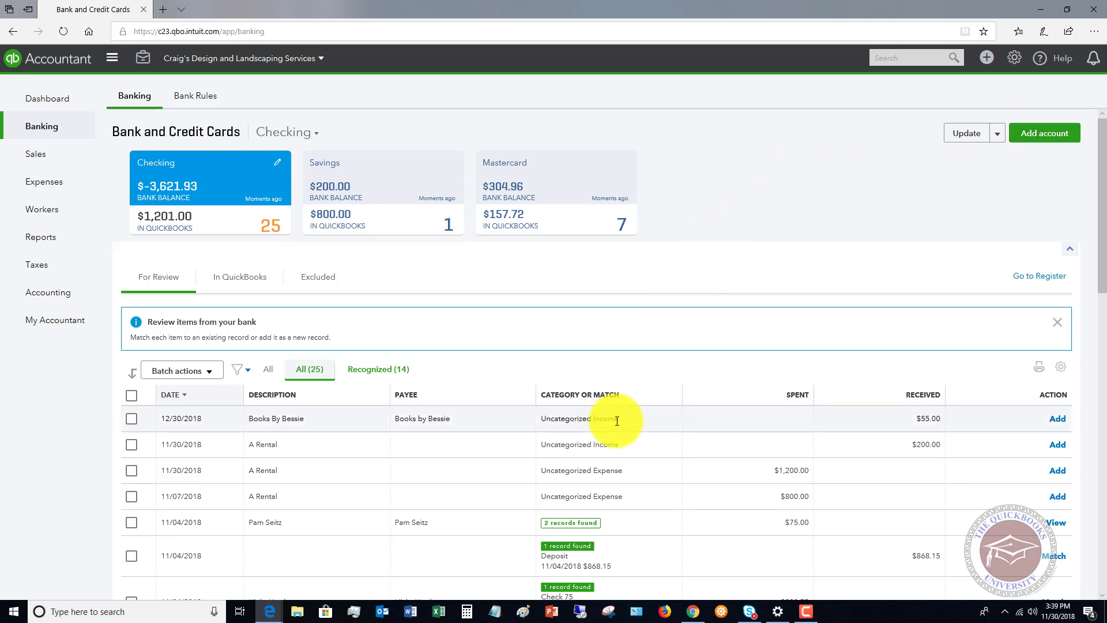
{"action": "scroll", "coordinate": [647, 421], "scroll_direction": "down", "scroll_amount": 1}
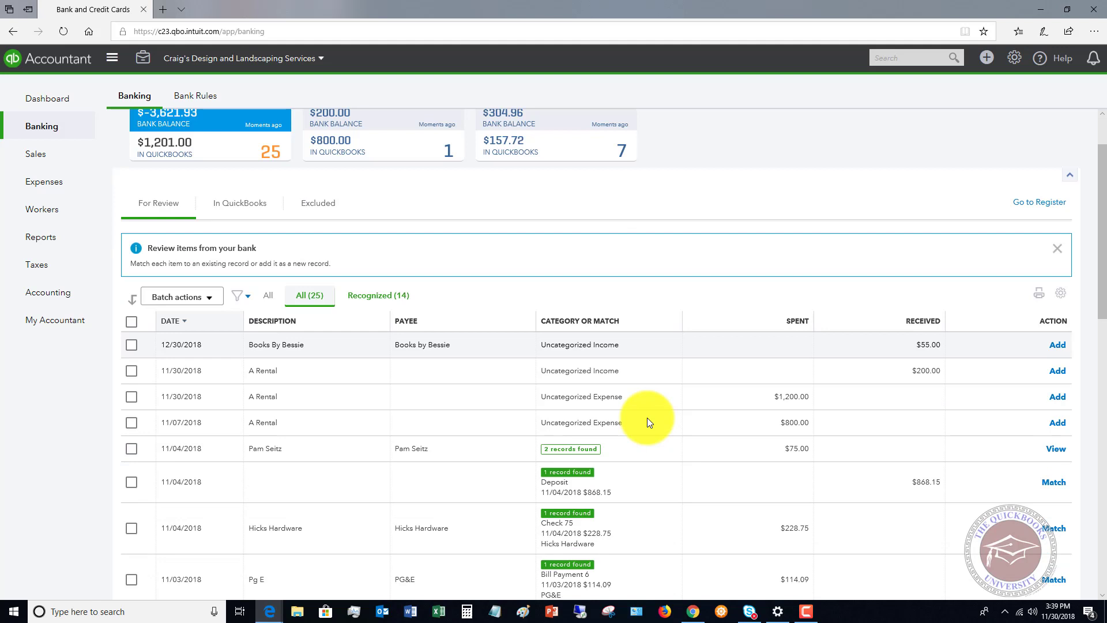
{"action": "scroll", "coordinate": [647, 422], "scroll_direction": "up", "scroll_amount": 1}
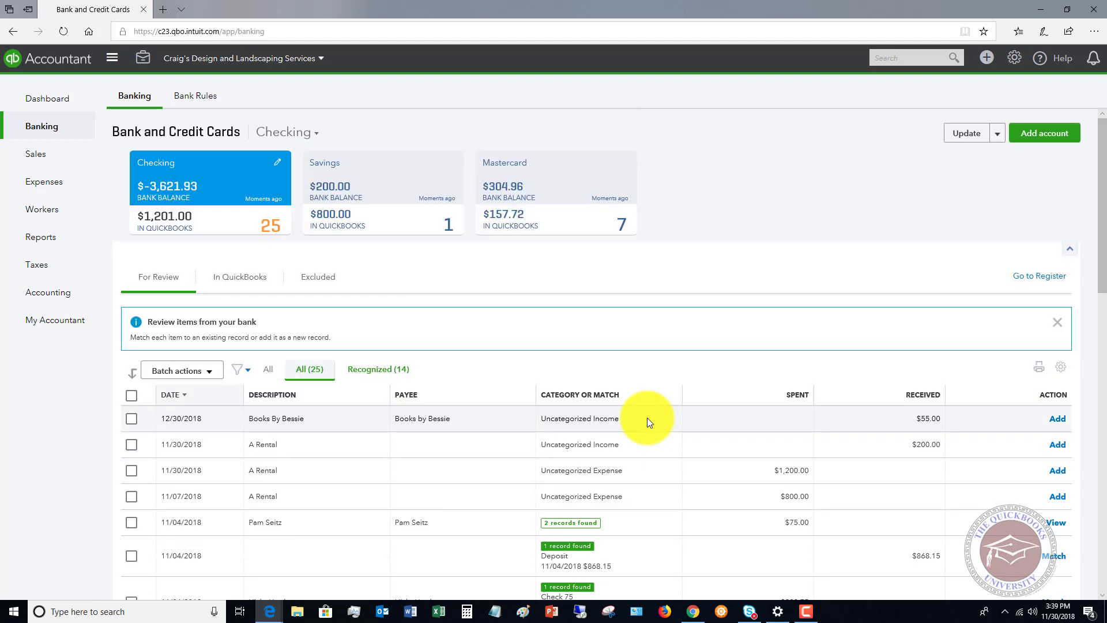
{"action": "scroll", "coordinate": [647, 417], "scroll_direction": "down", "scroll_amount": 1}
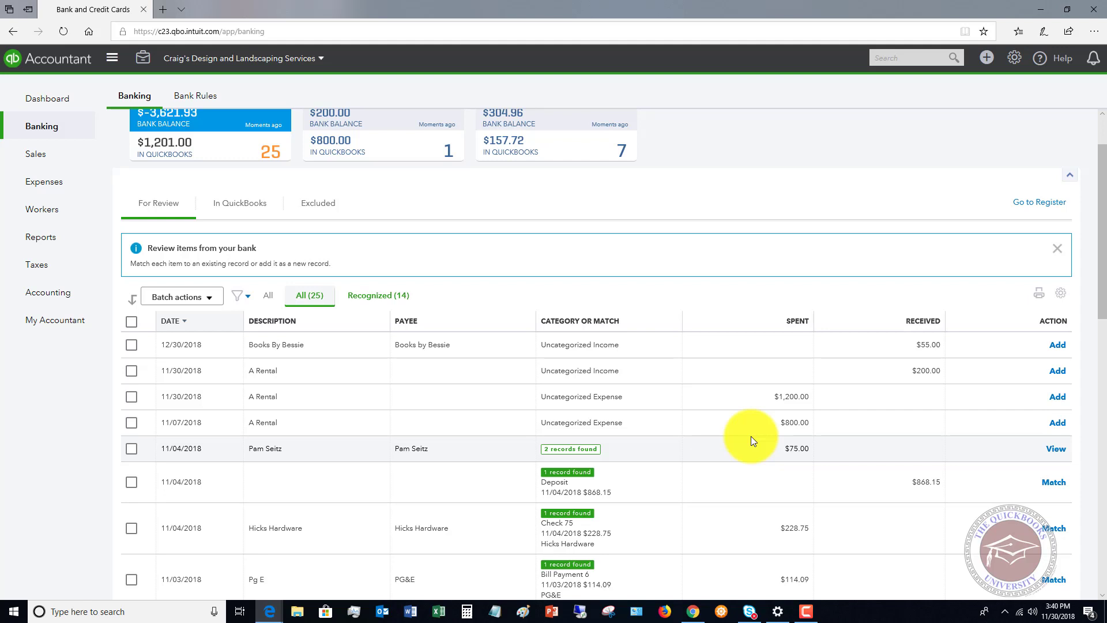
{"action": "scroll", "coordinate": [751, 436], "scroll_direction": "down", "scroll_amount": 4}
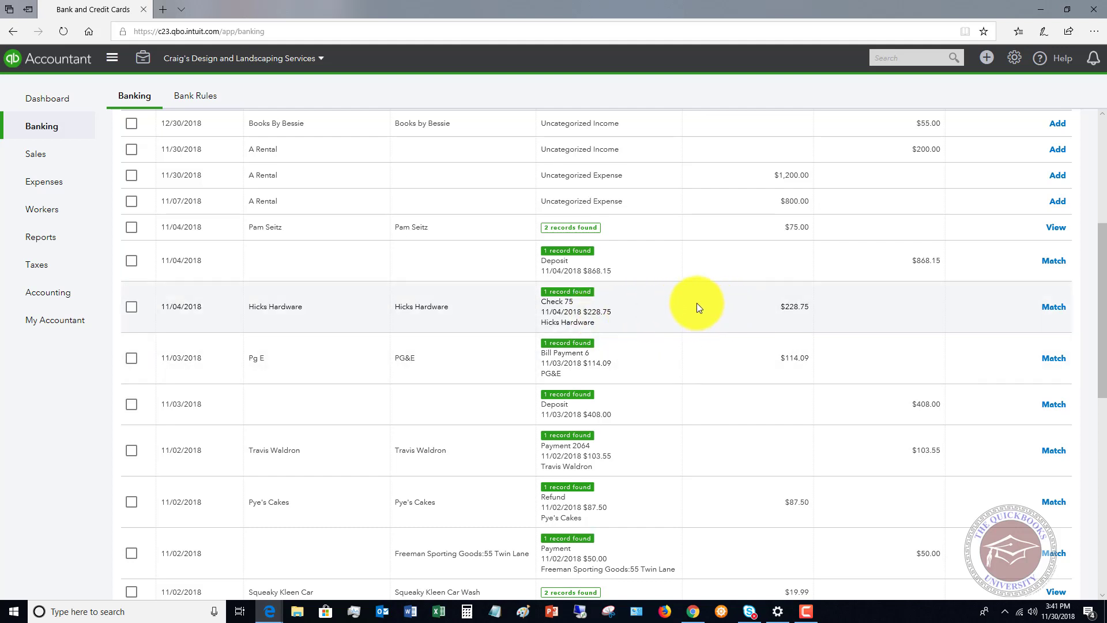
- Expand the Hicks Hardware $228.75 transaction to show its Check 75 match
{"action": "left_click", "coordinate": [713, 304]}
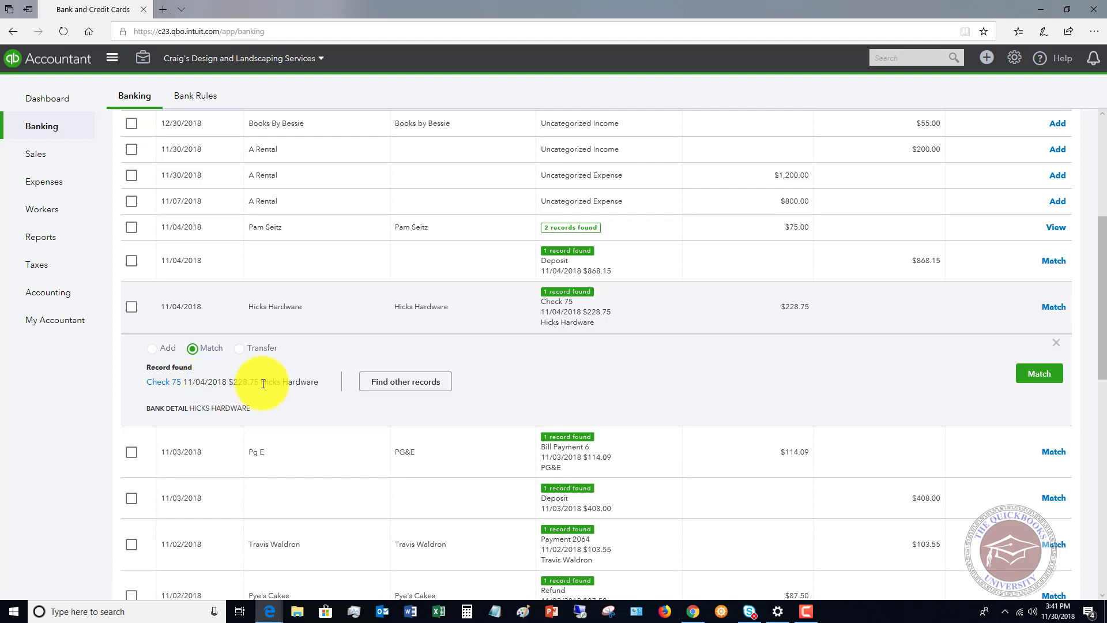
- Search other records and select the four-transaction suggested group totalling $228.75
{"action": "left_click", "coordinate": [402, 385]}
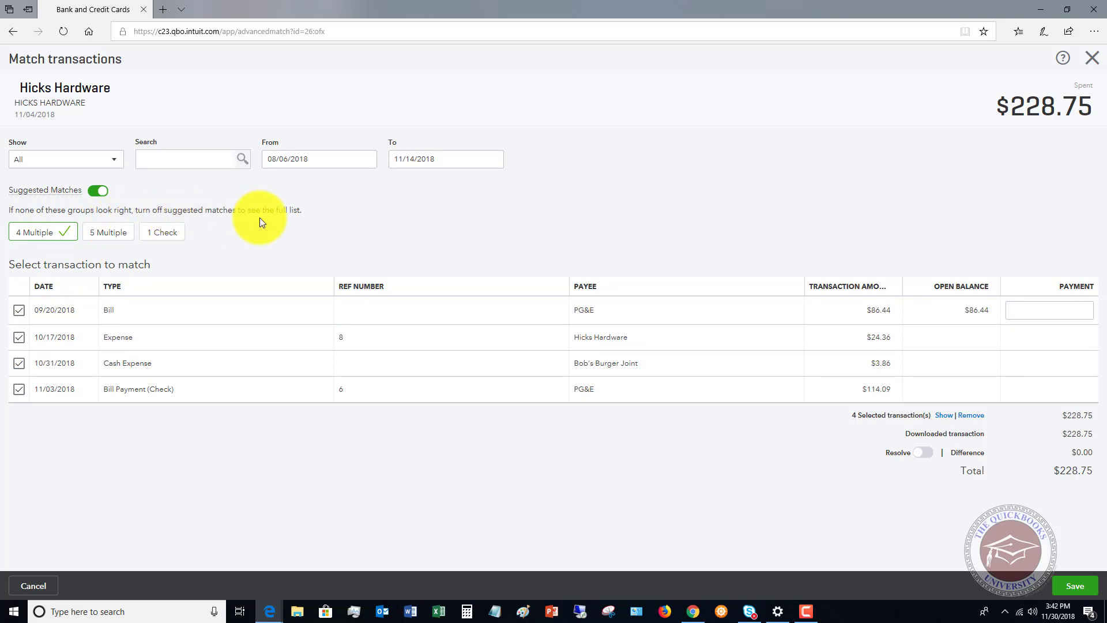
{"action": "left_click", "coordinate": [95, 198]}
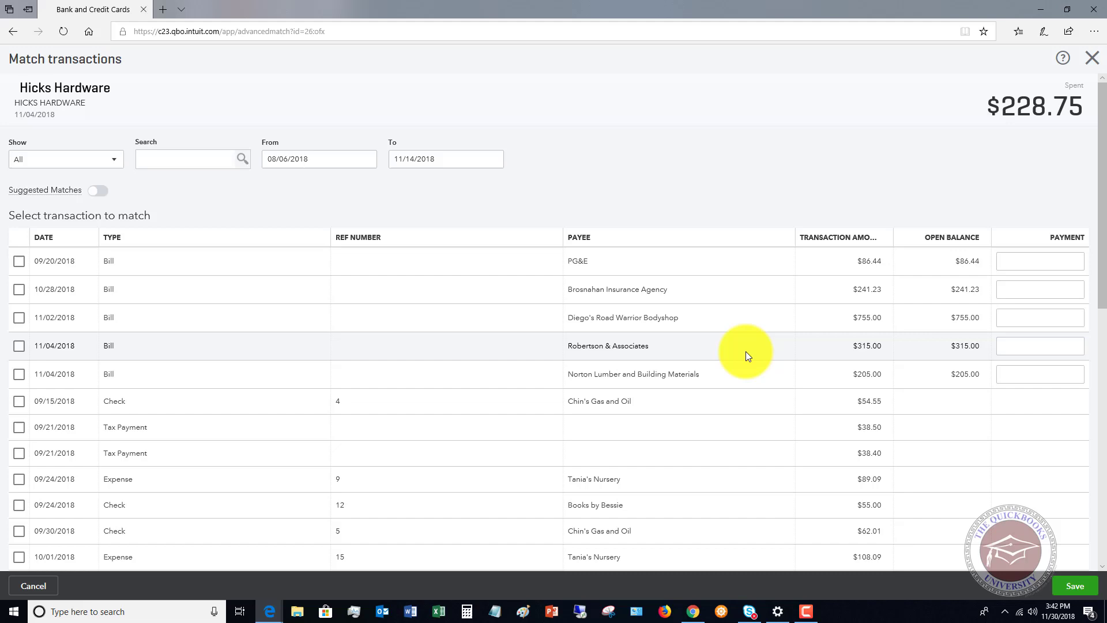
{"action": "scroll", "coordinate": [744, 271], "scroll_direction": "down", "scroll_amount": 6}
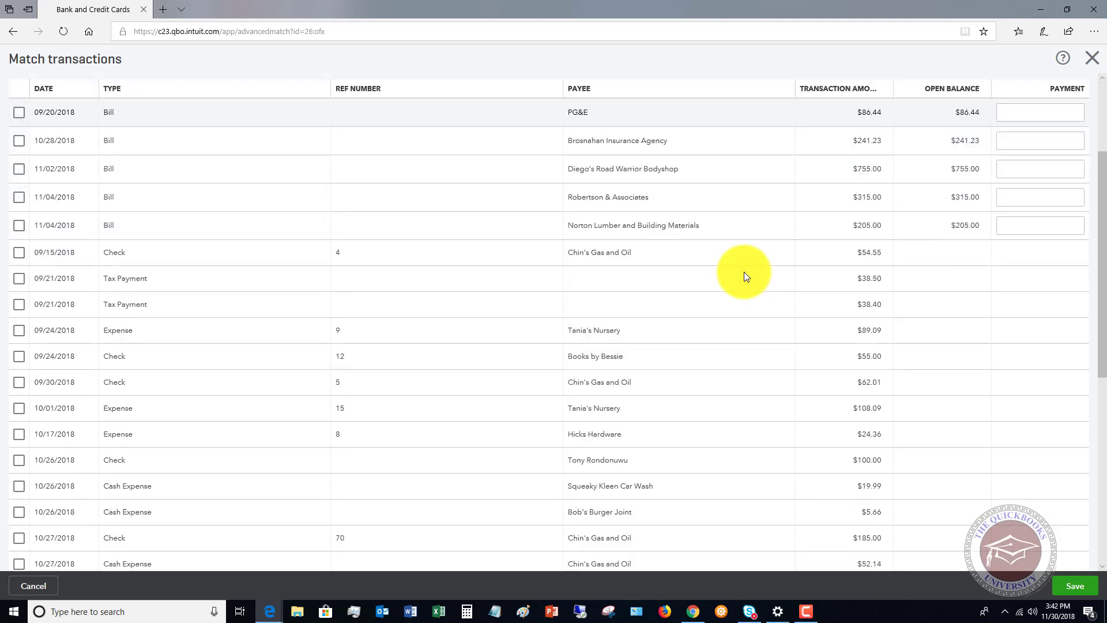
{"action": "scroll", "coordinate": [744, 274], "scroll_direction": "down", "scroll_amount": 3}
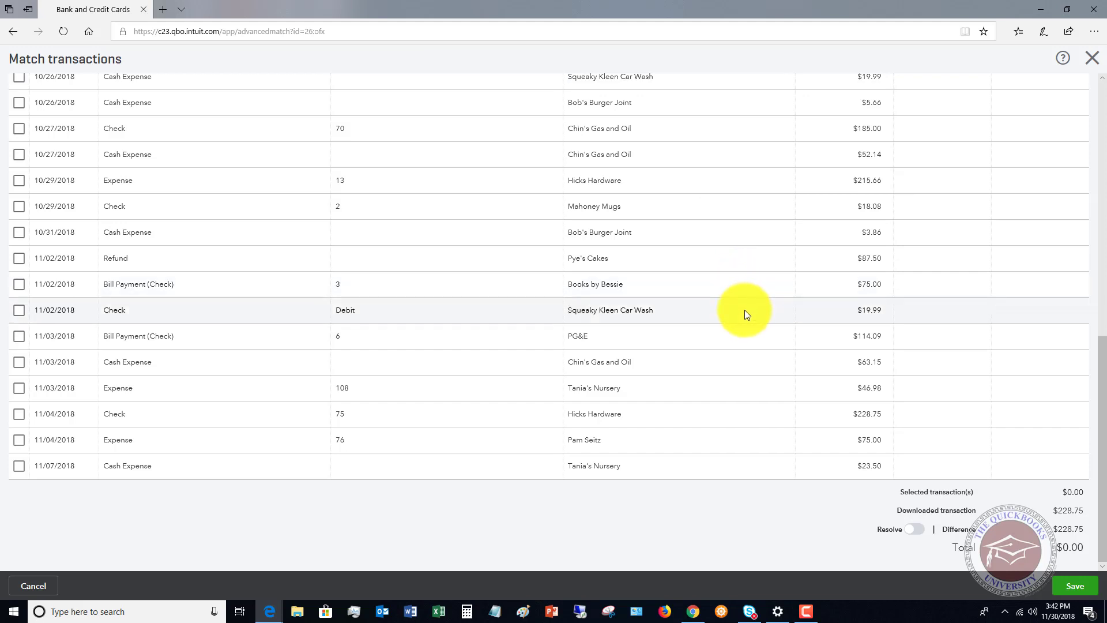
{"action": "scroll", "coordinate": [745, 309], "scroll_direction": "up", "scroll_amount": 10}
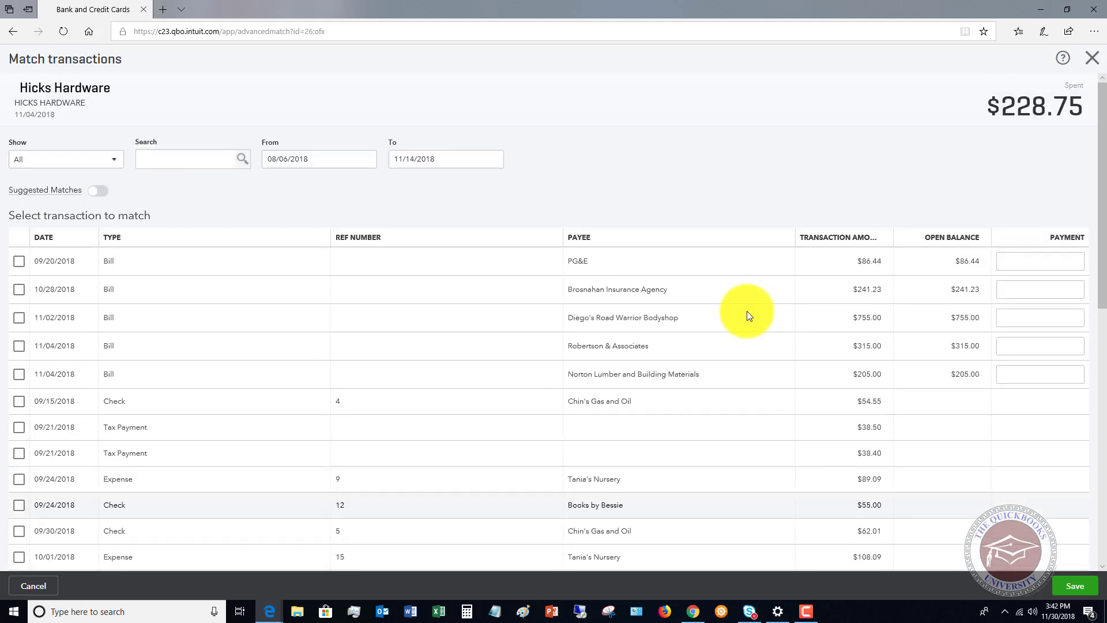
{"action": "left_click", "coordinate": [102, 191]}
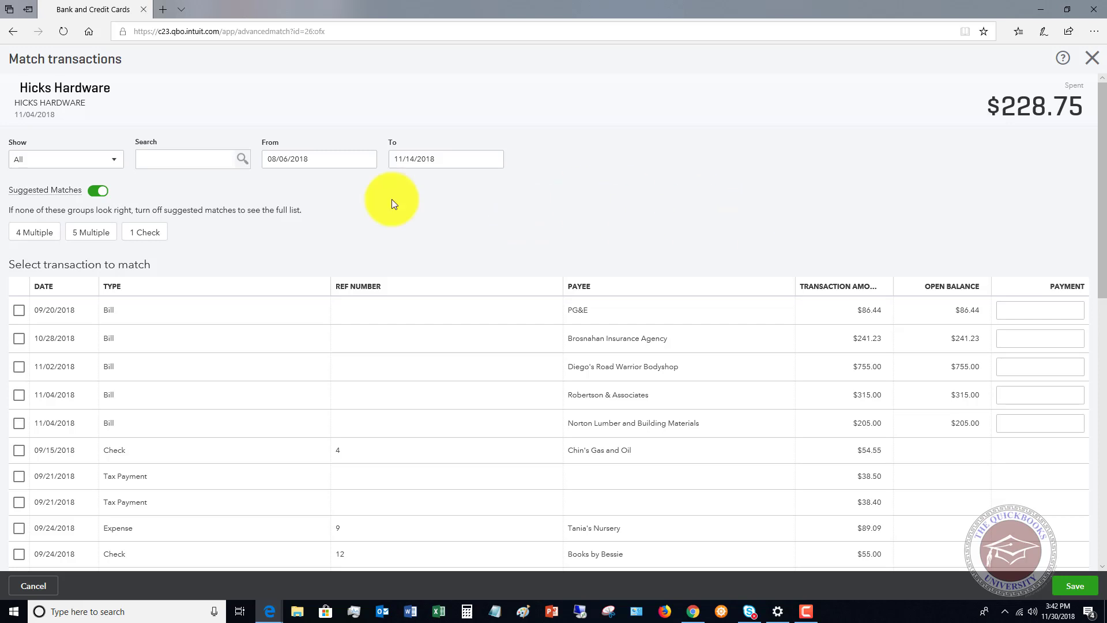
{"action": "left_click", "coordinate": [32, 233]}
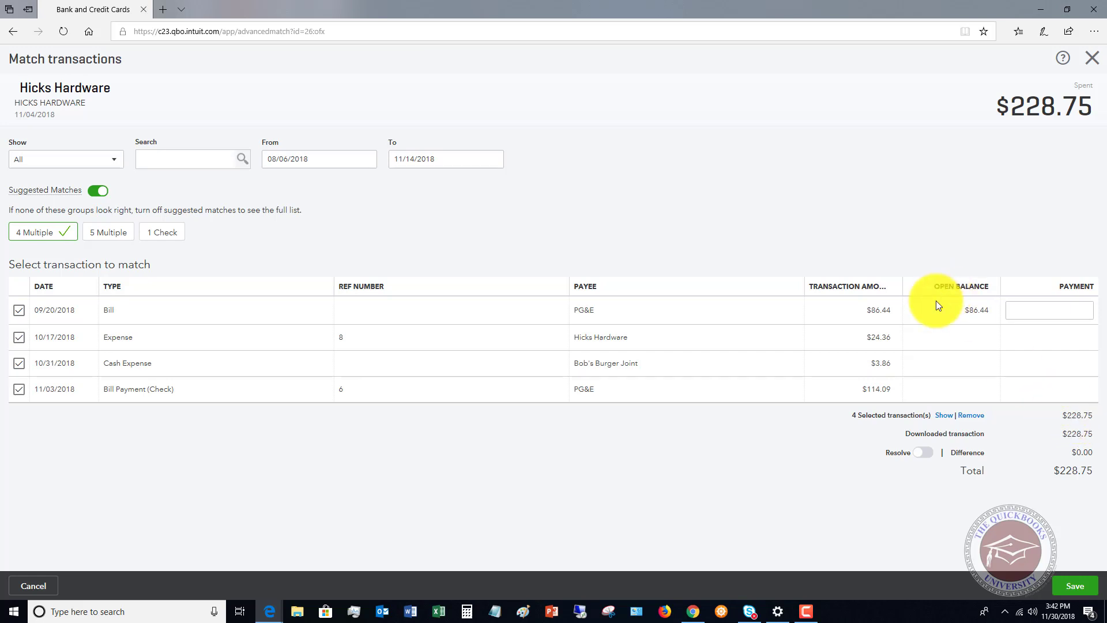
- Discard the group match and save the $228.75 charge matched to single Check 75 instead
{"action": "left_click", "coordinate": [1093, 59]}
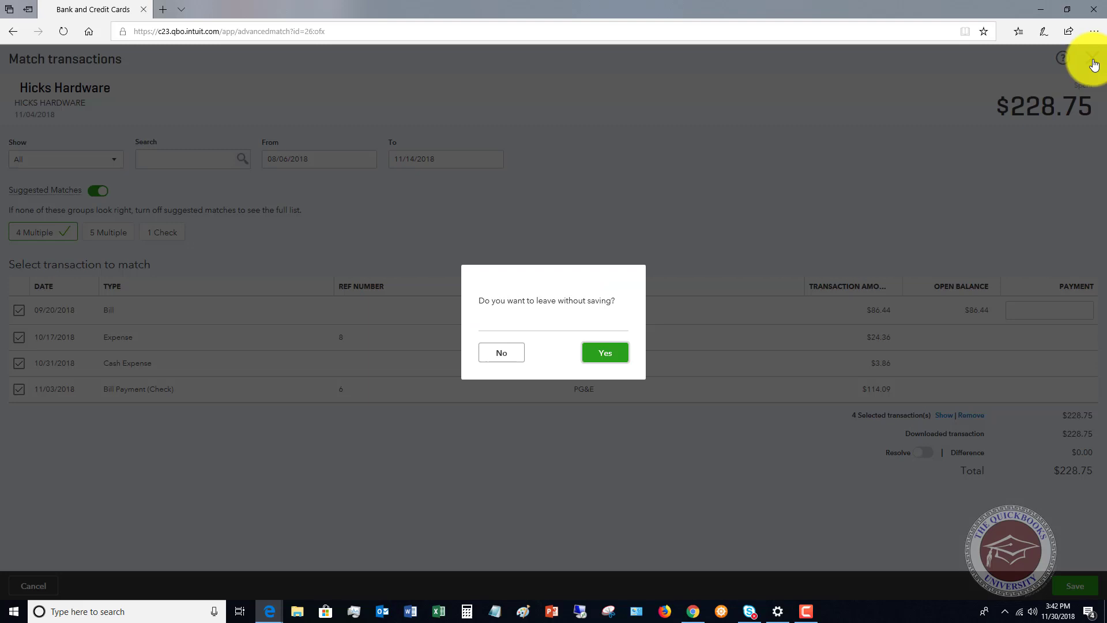
{"action": "left_click", "coordinate": [603, 354]}
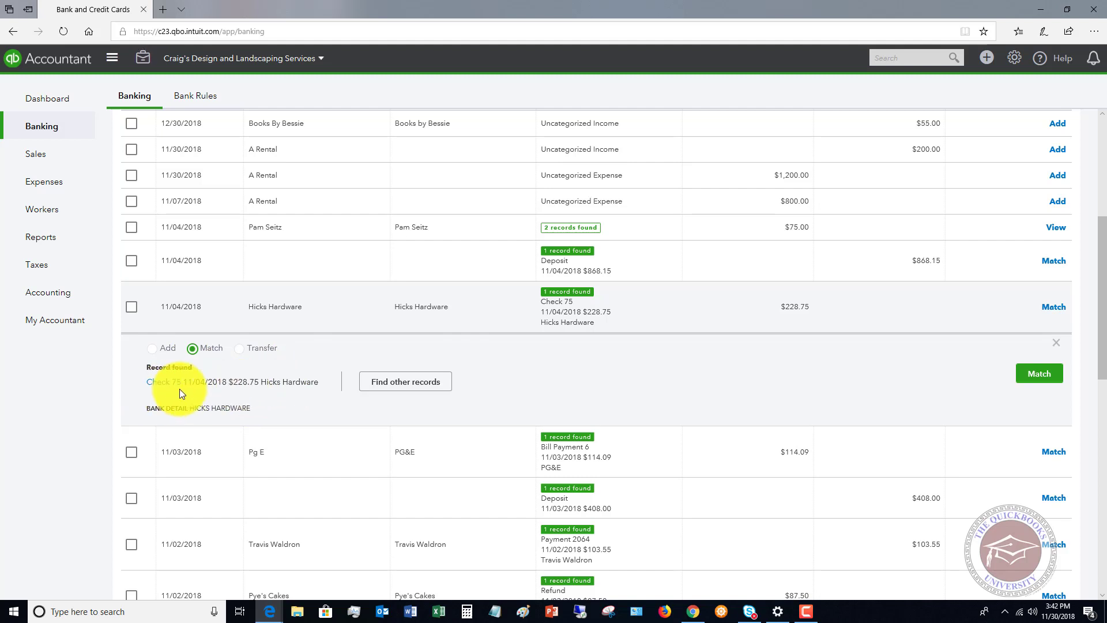
{"action": "left_click", "coordinate": [395, 383]}
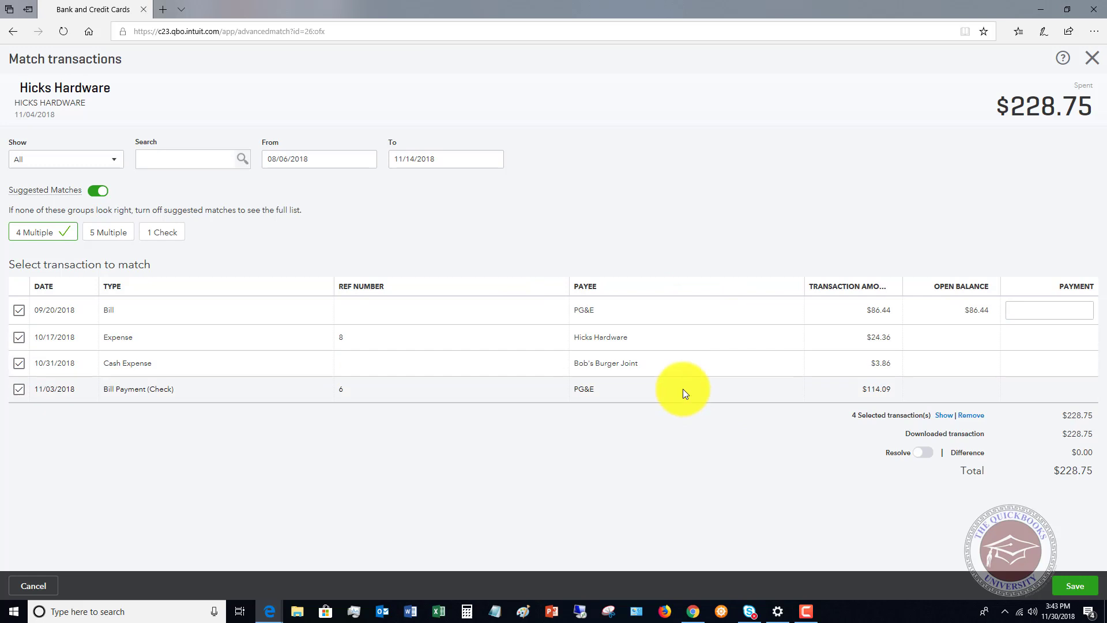
{"action": "left_click", "coordinate": [113, 238]}
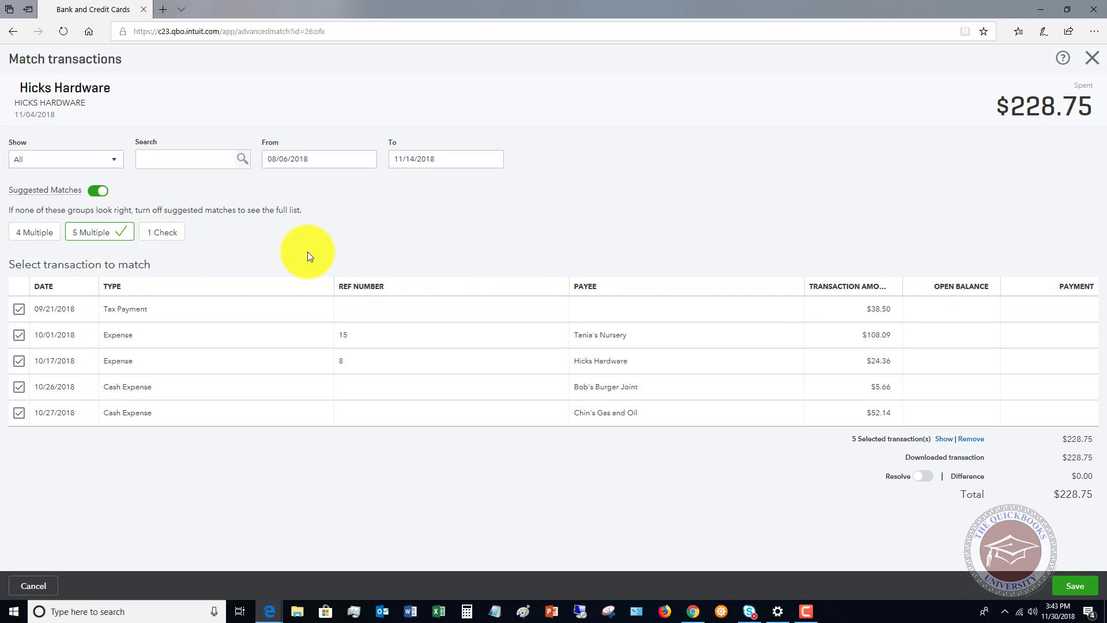
{"action": "left_click", "coordinate": [167, 232]}
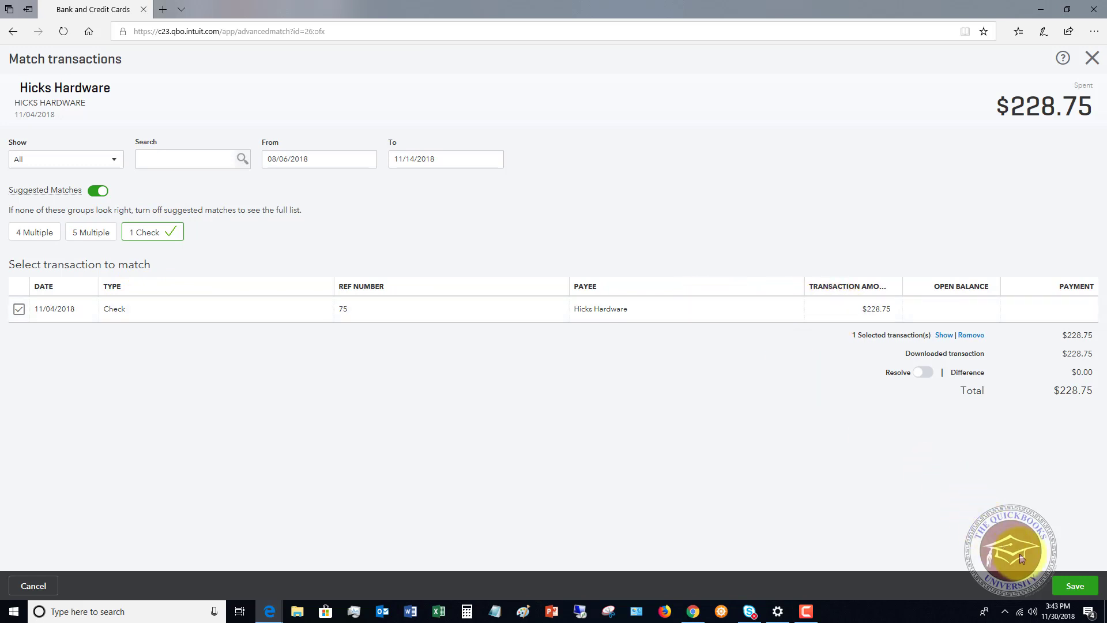
{"action": "left_click", "coordinate": [1075, 586]}
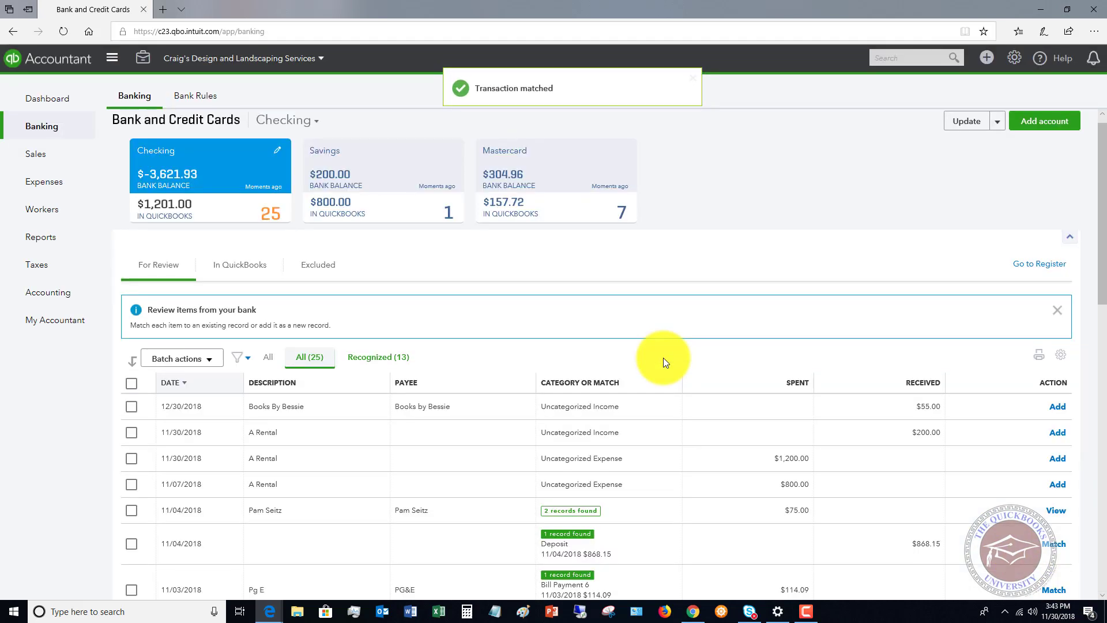
{"action": "scroll", "coordinate": [663, 357], "scroll_direction": "down", "scroll_amount": 4}
{"action": "scroll", "coordinate": [663, 360], "scroll_direction": "down", "scroll_amount": 4}
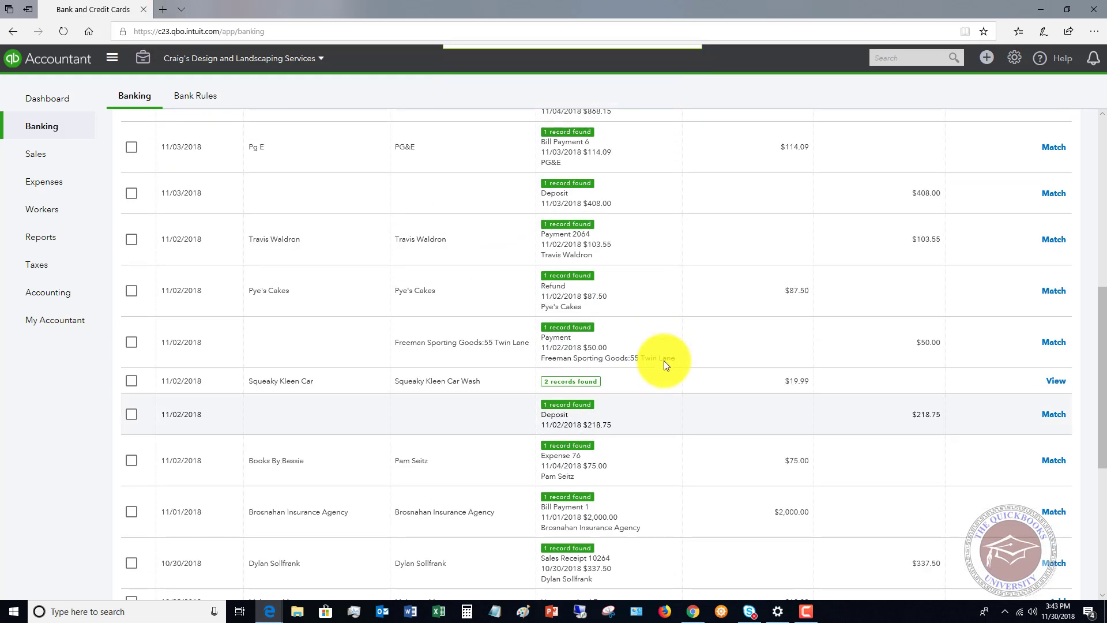
{"action": "scroll", "coordinate": [663, 361], "scroll_direction": "down", "scroll_amount": 5}
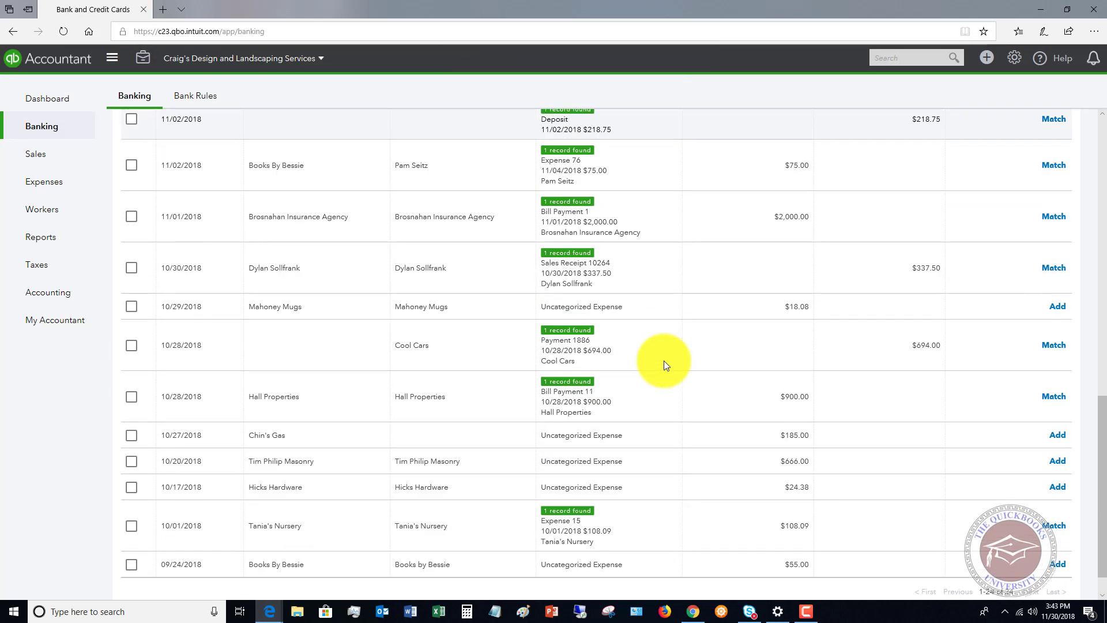
{"action": "scroll", "coordinate": [663, 361], "scroll_direction": "up", "scroll_amount": 8}
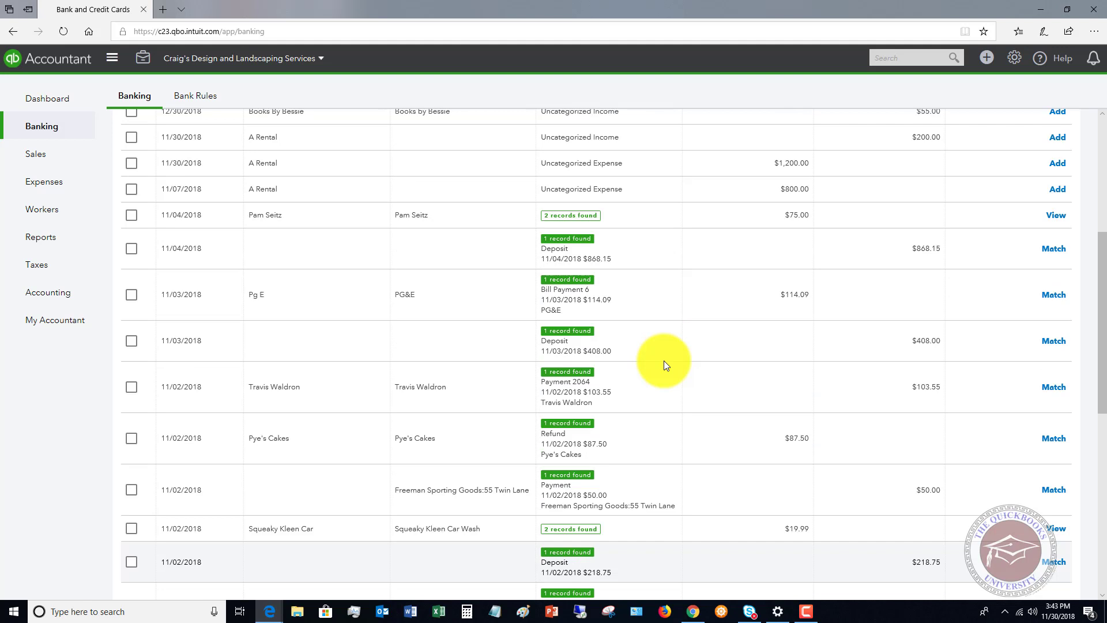
{"action": "scroll", "coordinate": [663, 362], "scroll_direction": "up", "scroll_amount": 3}
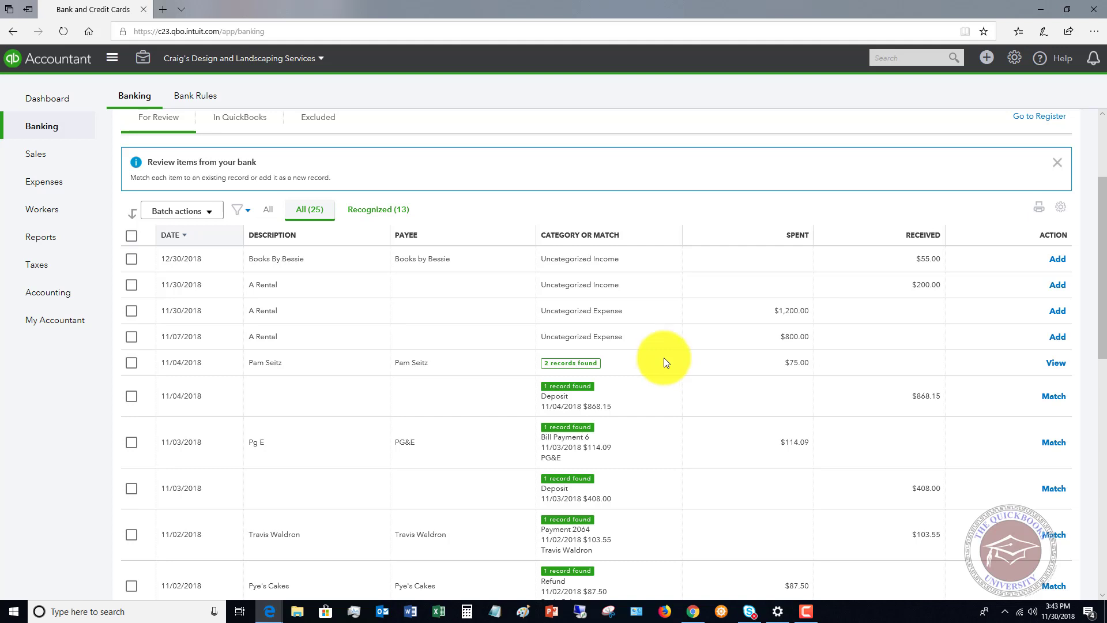
- Open the 12/30/2018 Books By Bessie $55.00 deposit, set to Uncategorized Income
{"action": "left_click", "coordinate": [653, 261]}
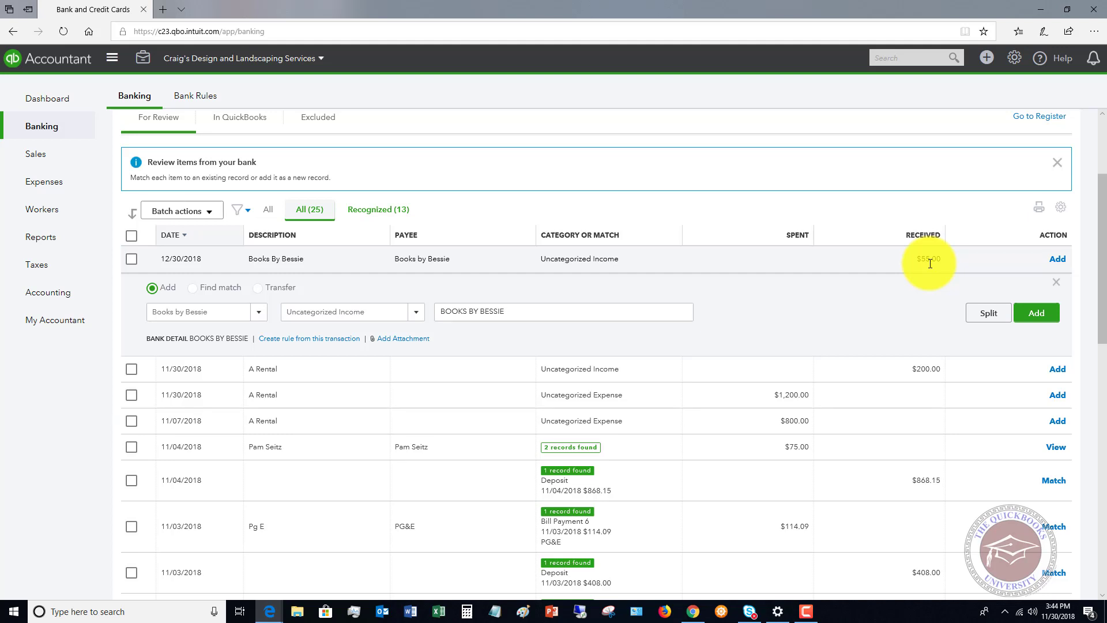
{"action": "left_click", "coordinate": [192, 289]}
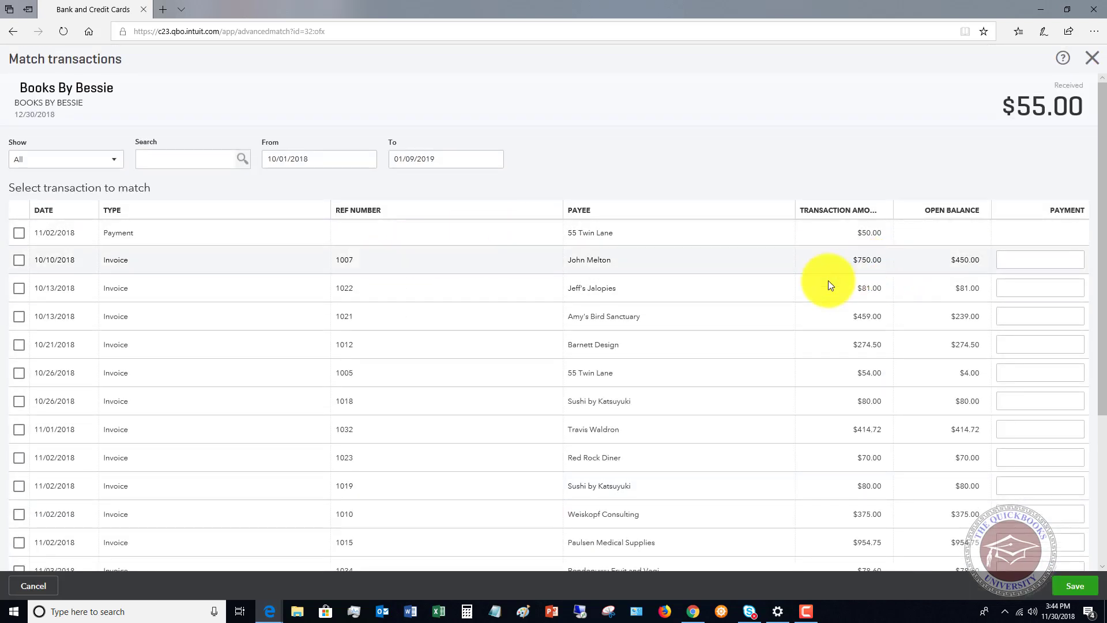
{"action": "scroll", "coordinate": [817, 285], "scroll_direction": "down", "scroll_amount": 1}
{"action": "scroll", "coordinate": [817, 285], "scroll_direction": "down", "scroll_amount": 2}
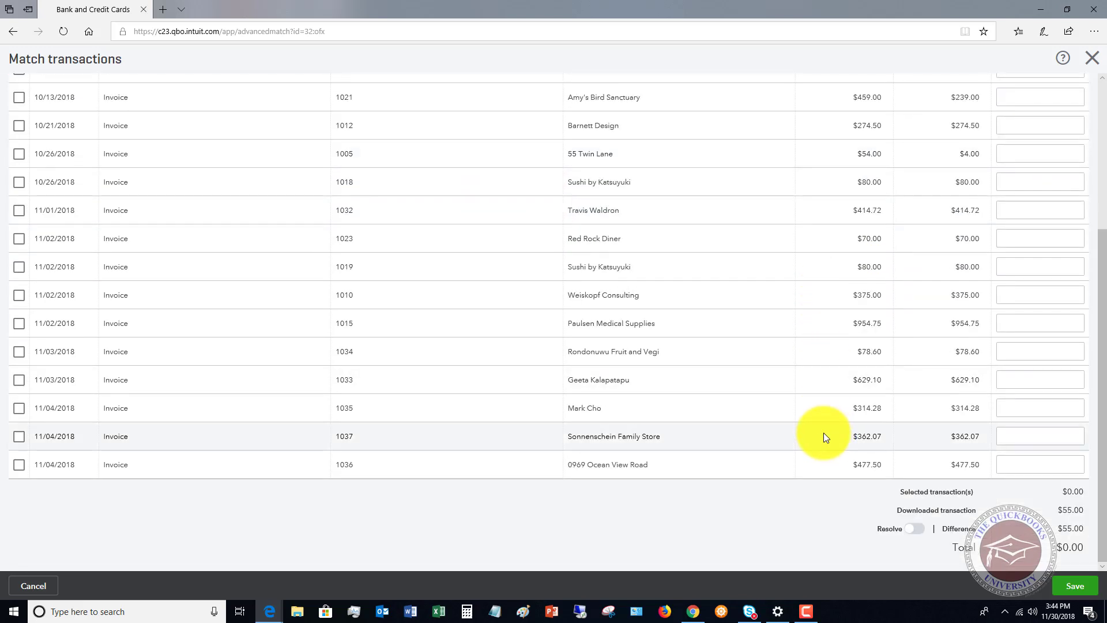
{"action": "scroll", "coordinate": [822, 432], "scroll_direction": "up", "scroll_amount": 1}
{"action": "scroll", "coordinate": [822, 431], "scroll_direction": "up", "scroll_amount": 1}
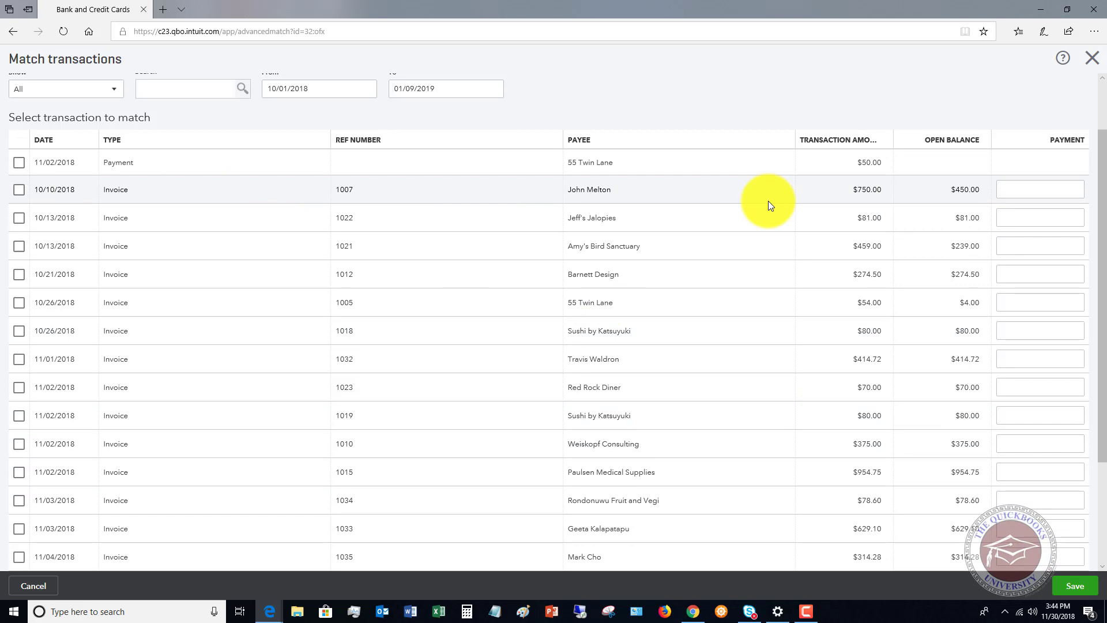
{"action": "scroll", "coordinate": [770, 205], "scroll_direction": "up", "scroll_amount": 1}
{"action": "left_click", "coordinate": [1090, 60]}
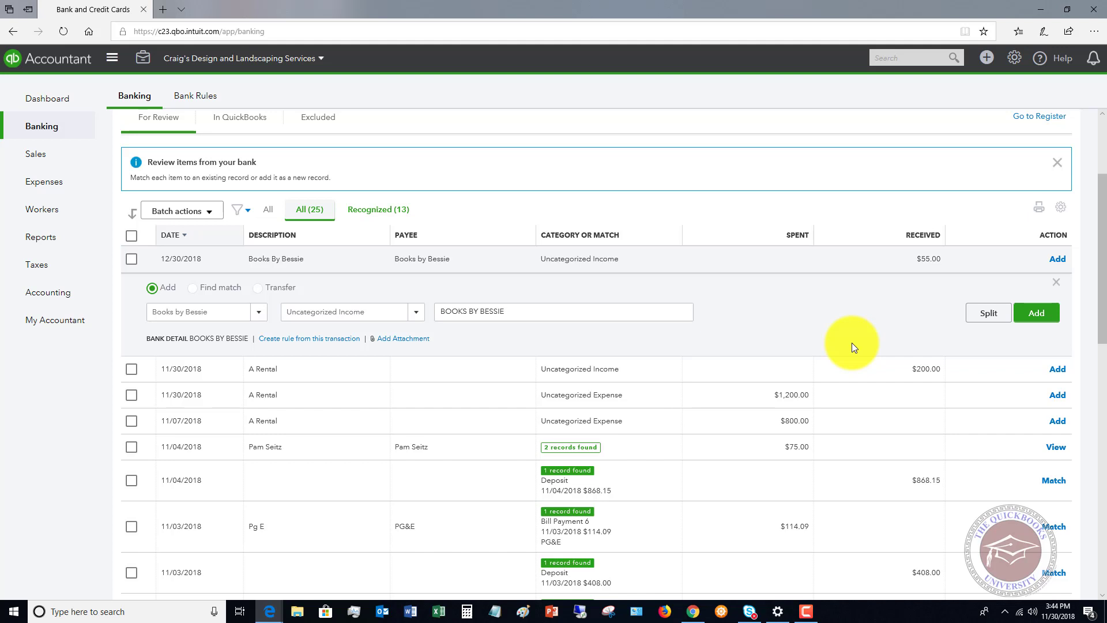
{"action": "scroll", "coordinate": [852, 342], "scroll_direction": "up", "scroll_amount": 3}
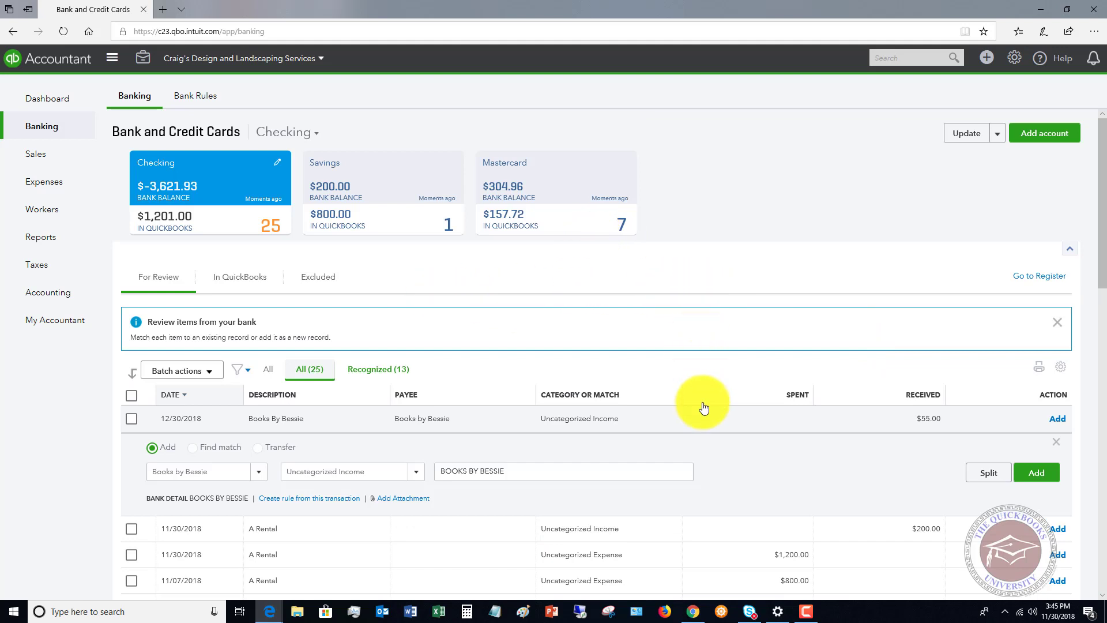
{"action": "scroll", "coordinate": [716, 455], "scroll_direction": "down", "scroll_amount": 1}
{"action": "scroll", "coordinate": [717, 455], "scroll_direction": "up", "scroll_amount": 1}
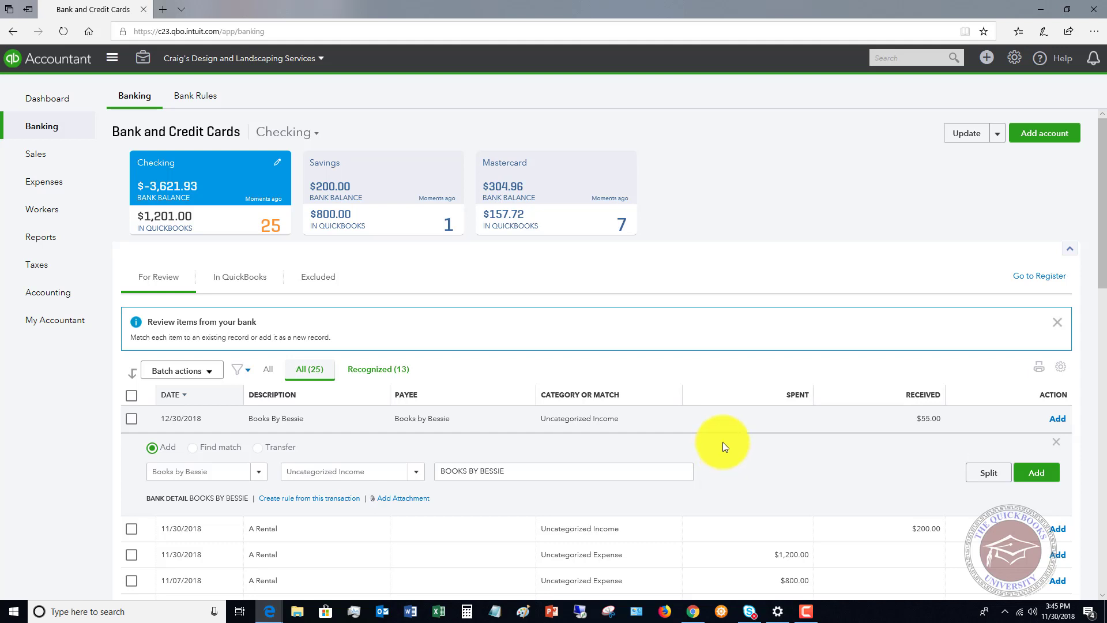
{"action": "scroll", "coordinate": [771, 407], "scroll_direction": "down", "scroll_amount": 3}
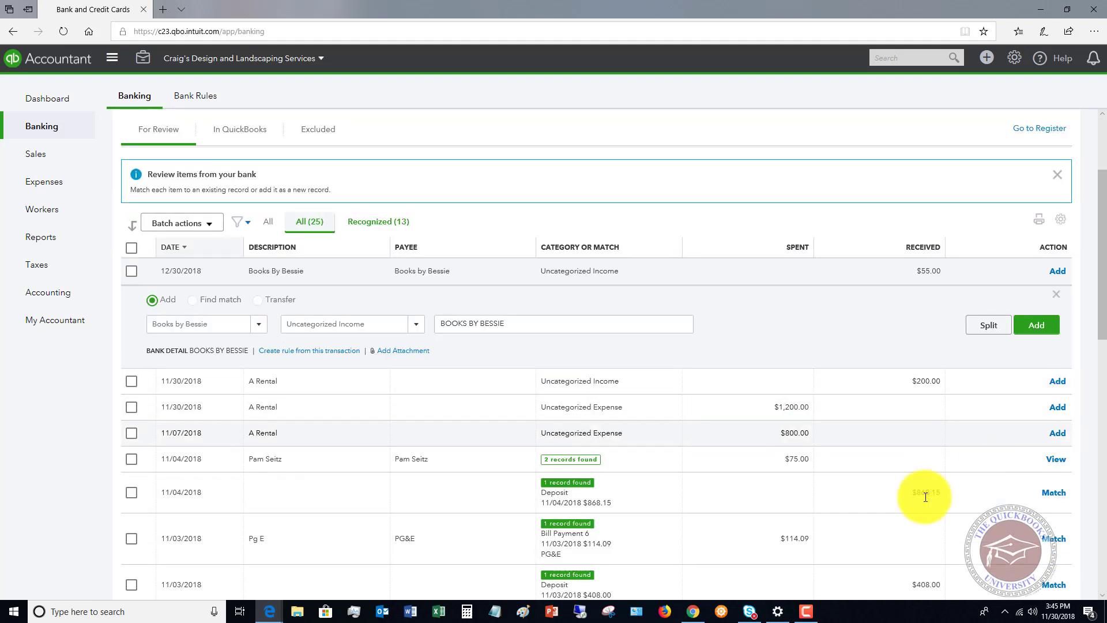
{"action": "scroll", "coordinate": [942, 467], "scroll_direction": "down", "scroll_amount": 1}
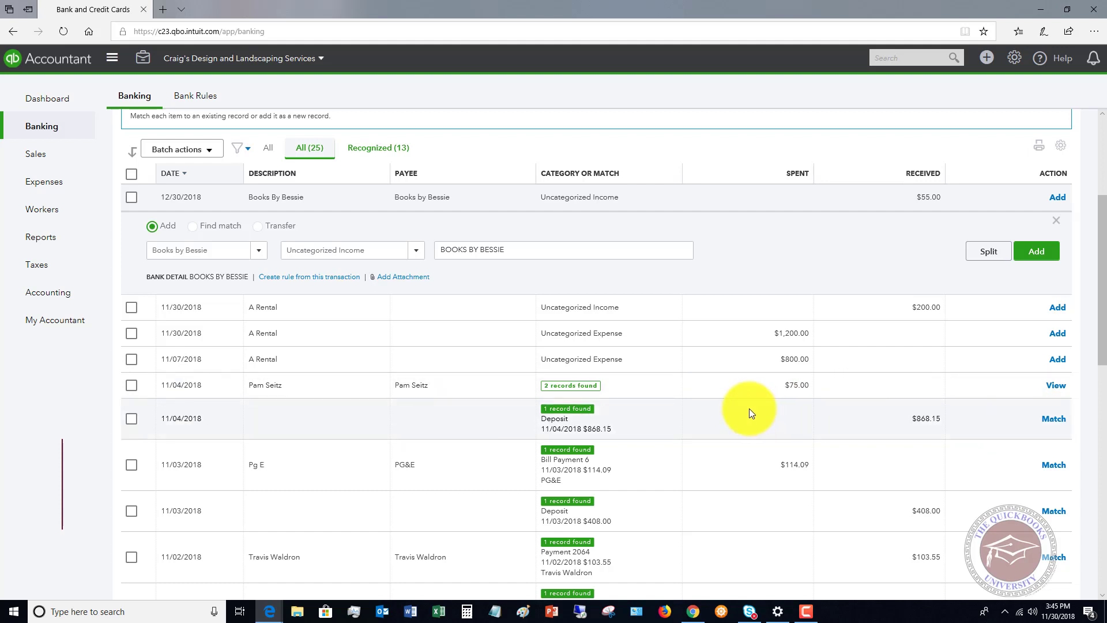
{"action": "scroll", "coordinate": [639, 351], "scroll_direction": "up", "scroll_amount": 4}
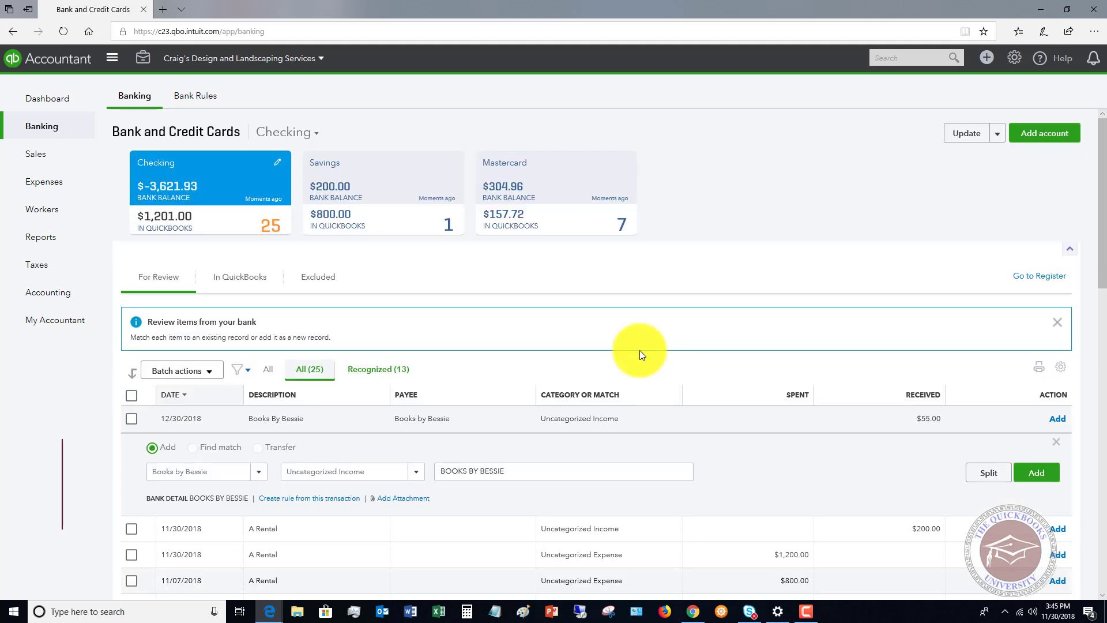